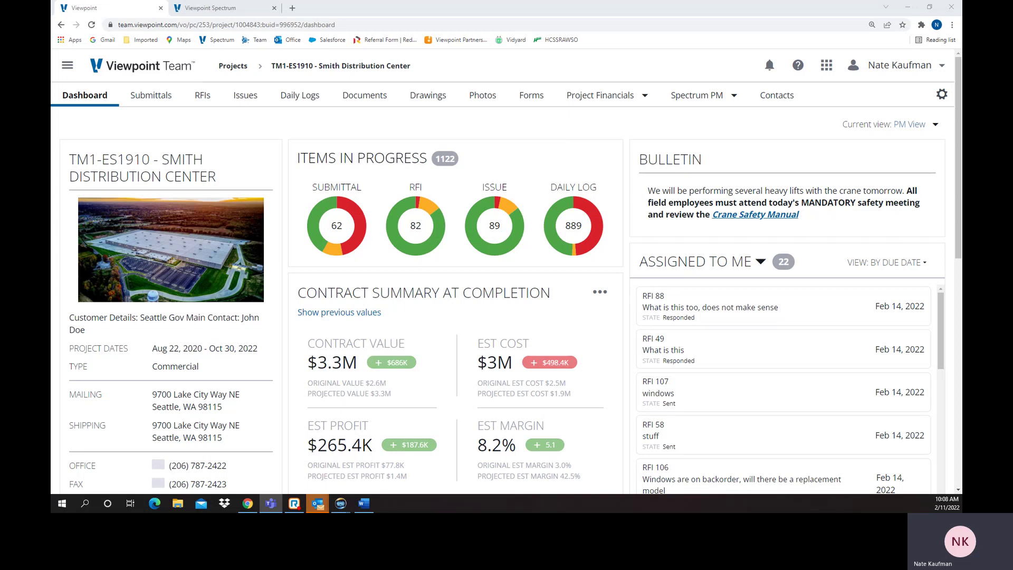
- Switch to Viewpoint Team and open the PCO Log under Project Financials
key("alt+Tab")
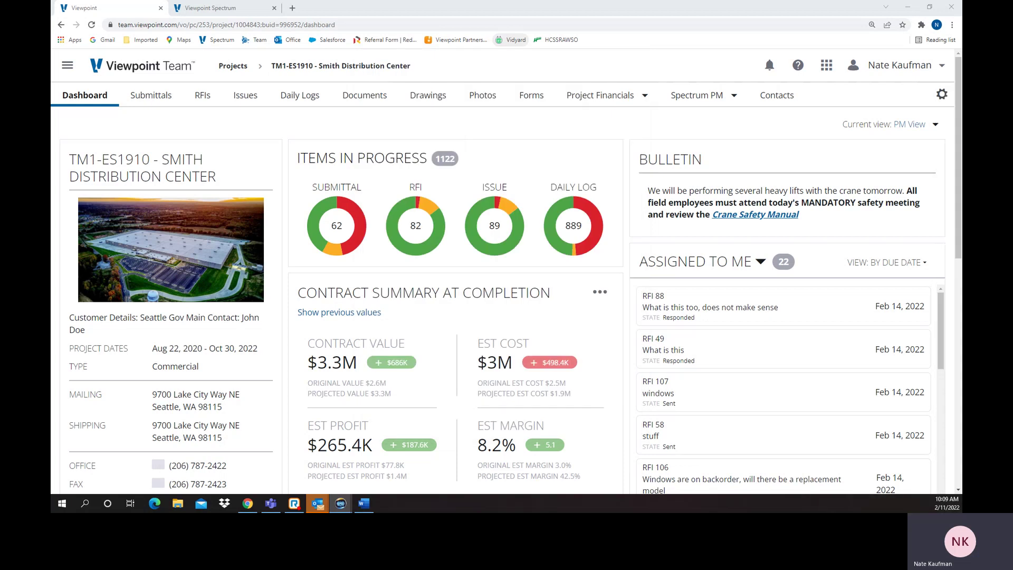
left_click(596, 97)
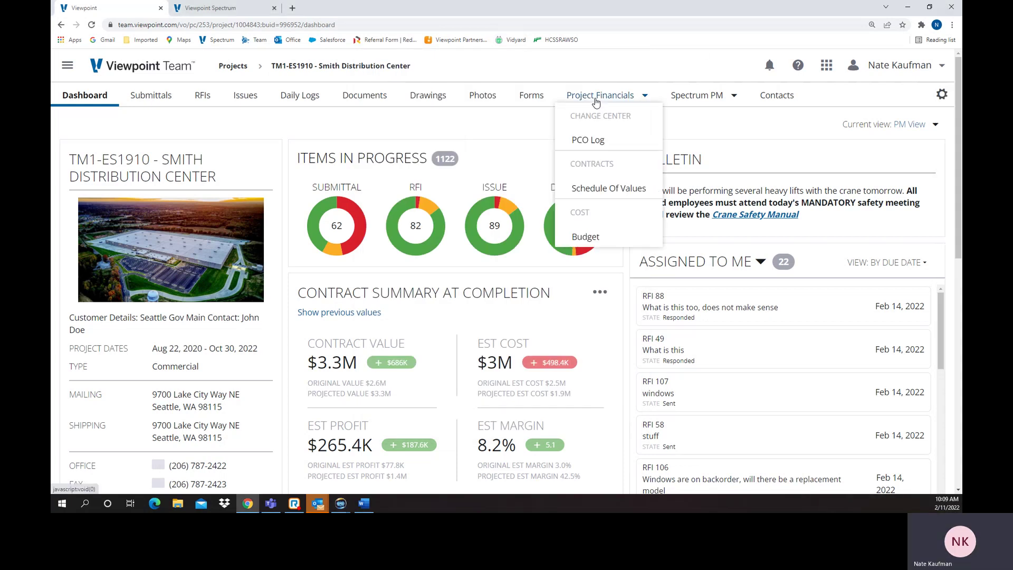
left_click(590, 142)
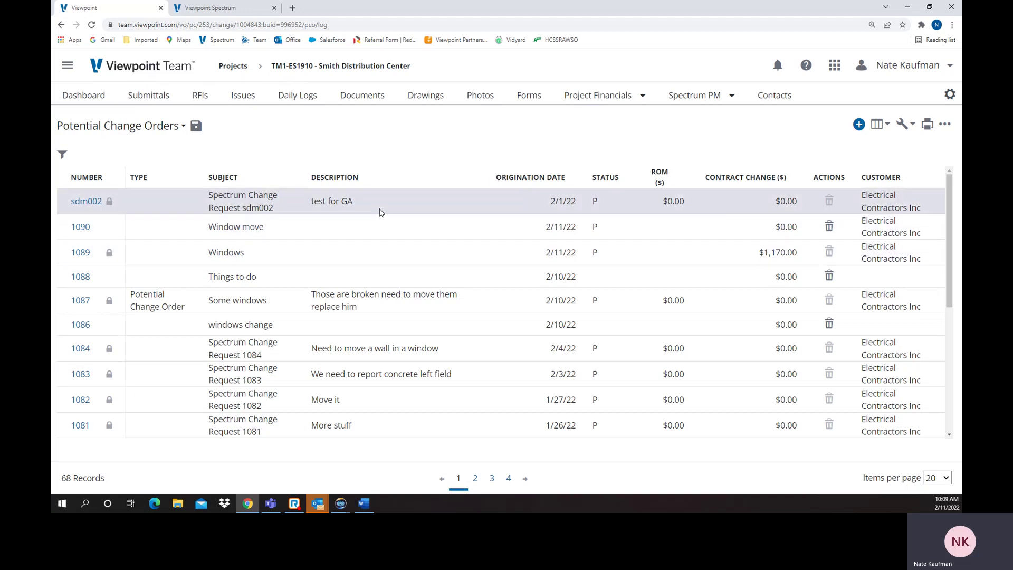
- Add a new potential change order titled 'Windows' and save it
left_click(860, 127)
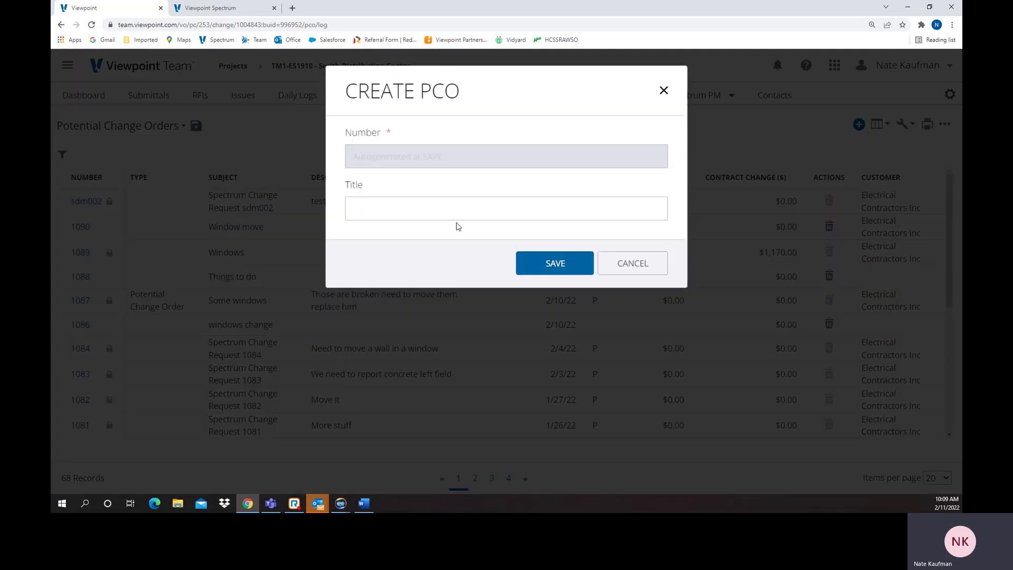
left_click(439, 201)
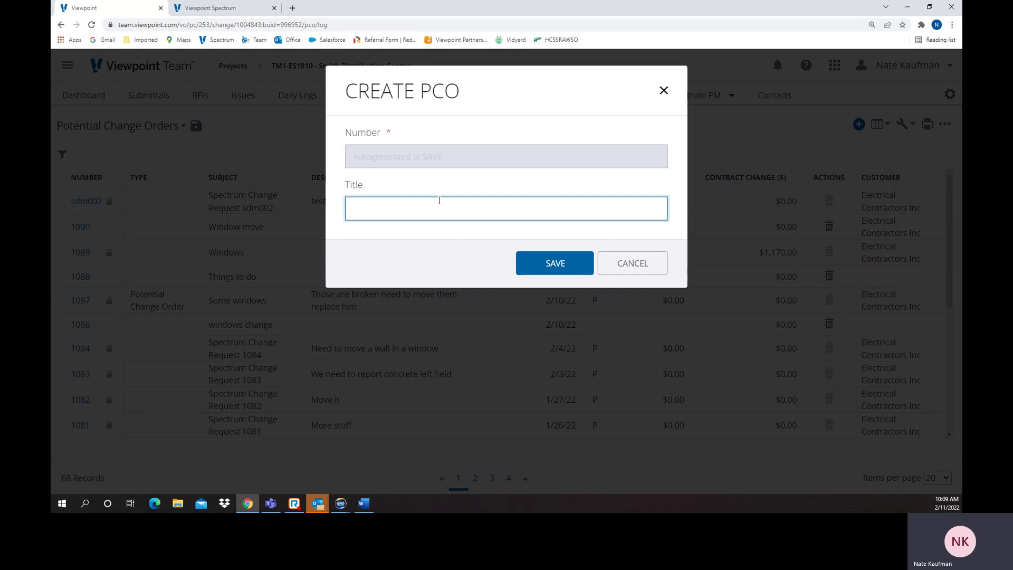
type("Windows")
left_click(530, 260)
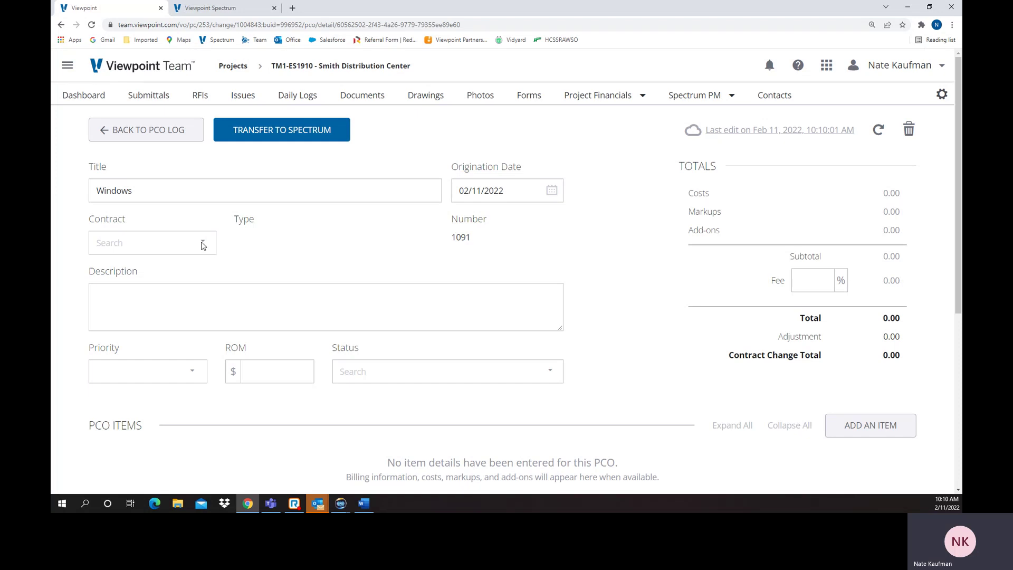
- Assign the ELE01 contract and enter the description 'need to move windows'
left_click(203, 245)
left_click(190, 278)
left_click(162, 299)
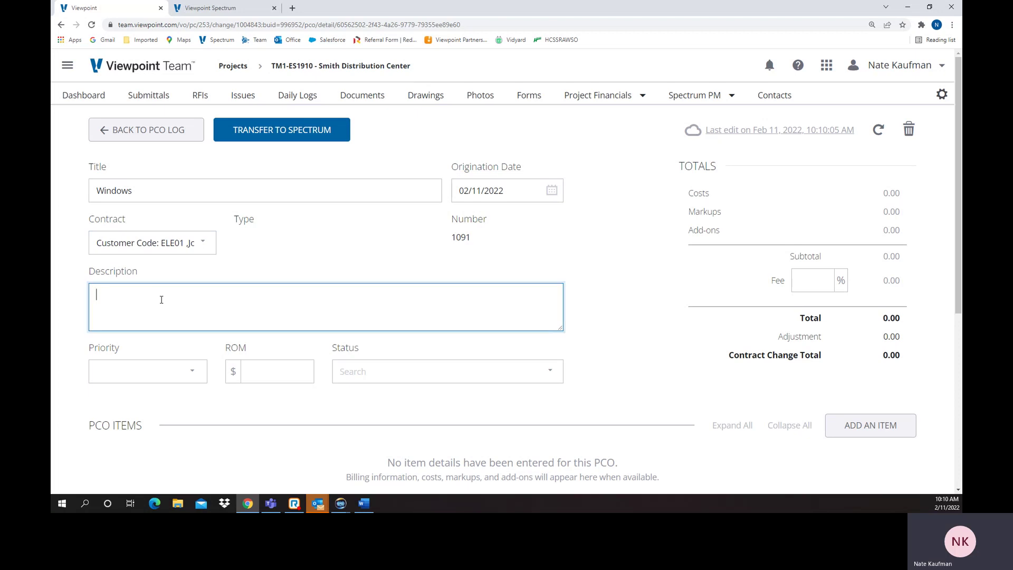
type("need to move windows")
- Set the PCO priority to Medium and status to P - Proposed
key("Tab")
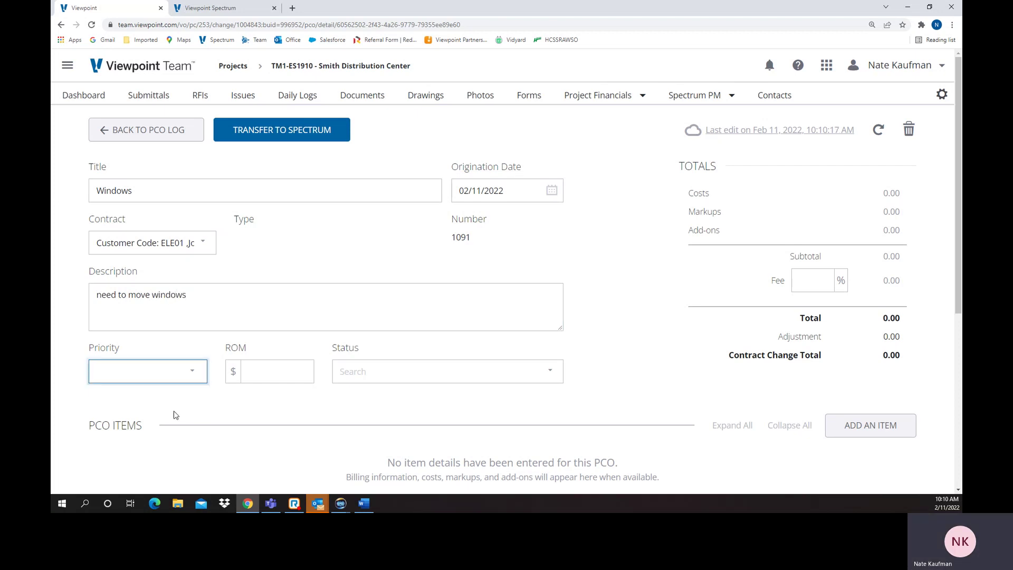
left_click(179, 376)
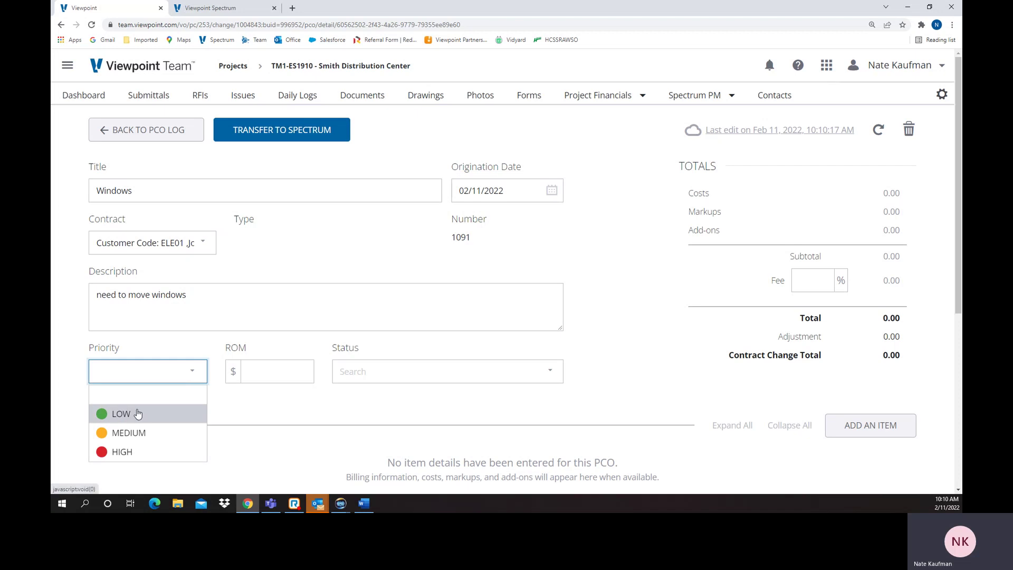
left_click(125, 433)
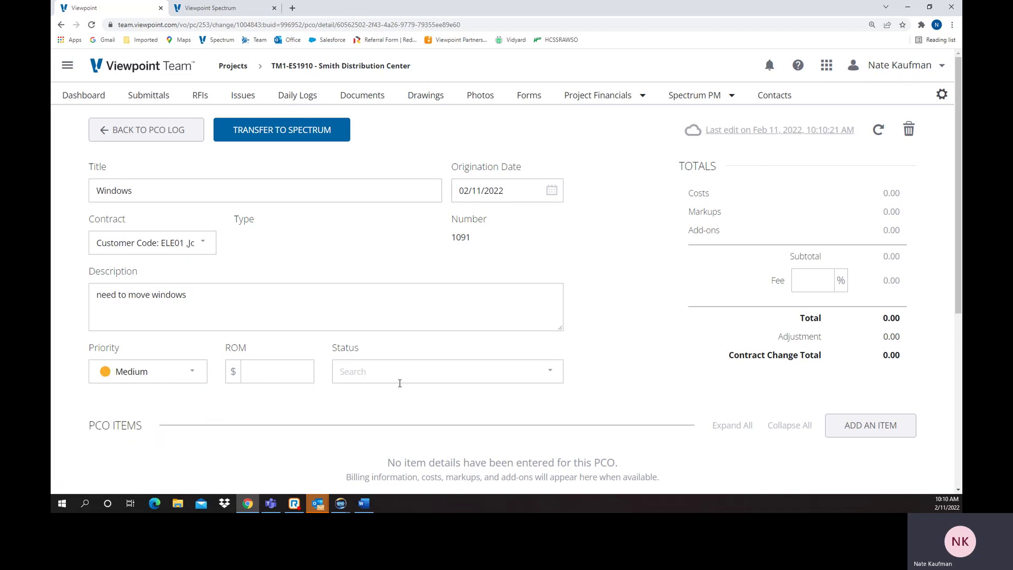
left_click(552, 373)
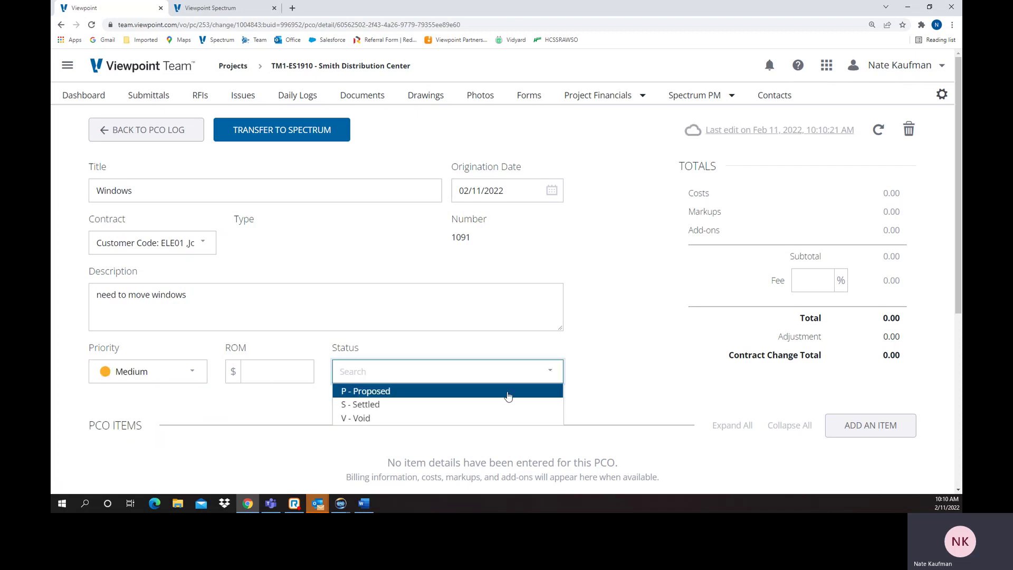
left_click(410, 392)
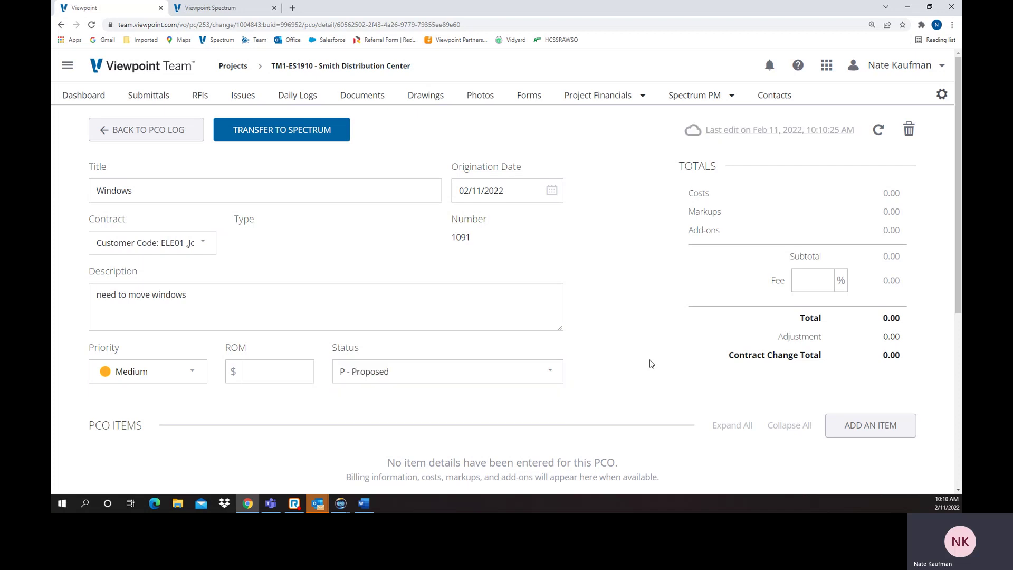
scroll(680, 360, "down", 3)
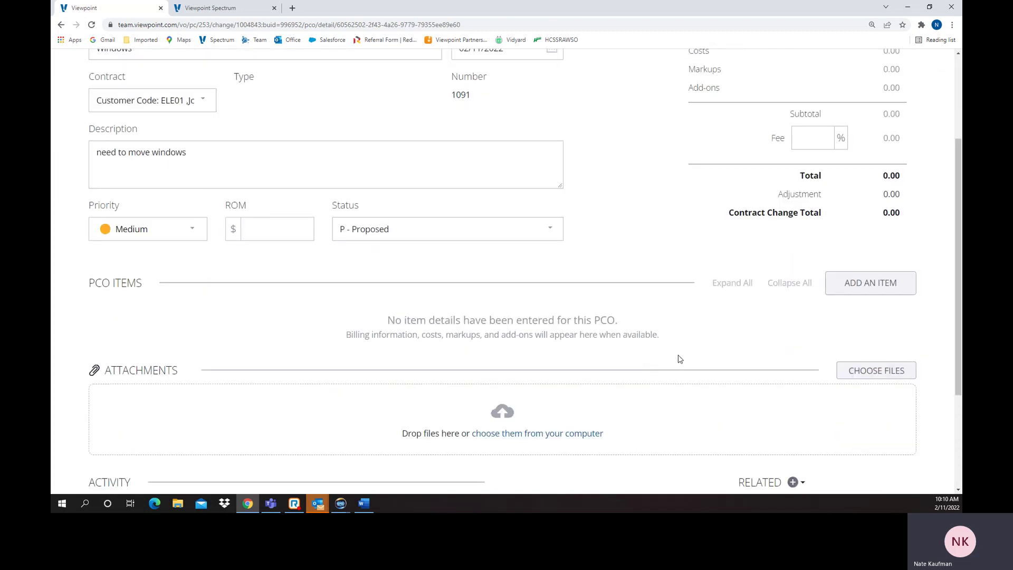
- Add line item 1 to the PCO with the description 'Windows'
left_click(886, 284)
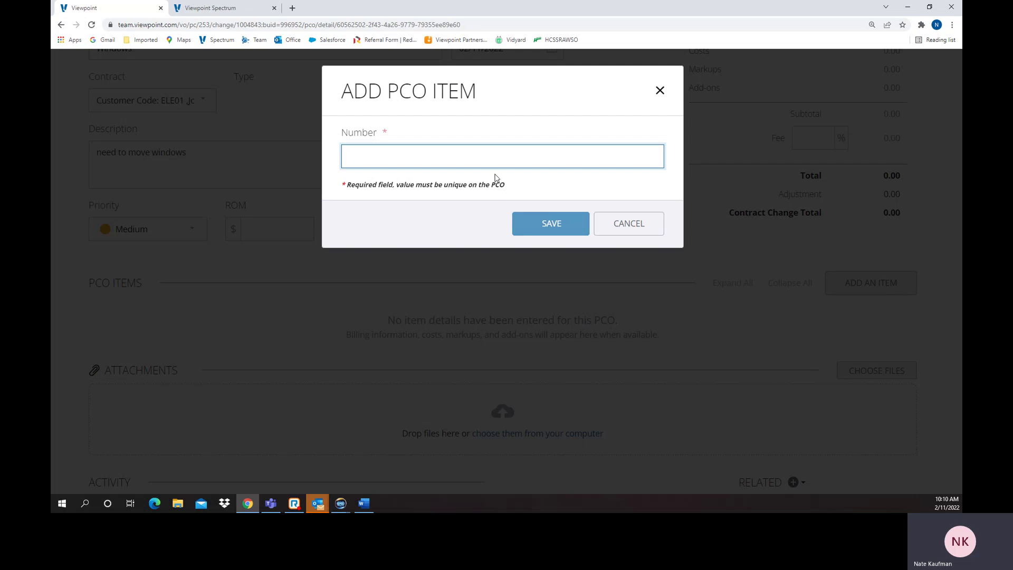
type("1")
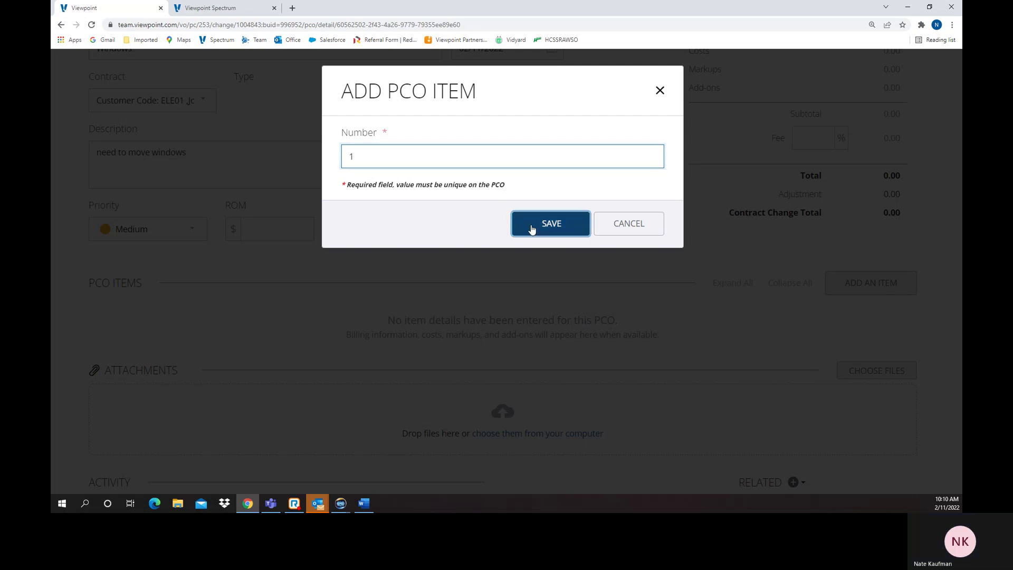
left_click(531, 226)
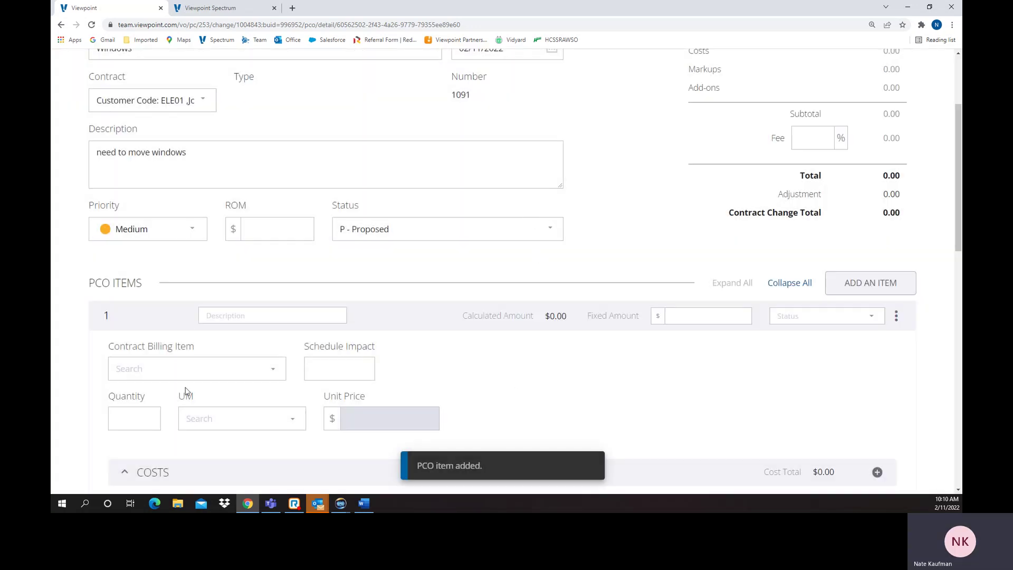
left_click(169, 369)
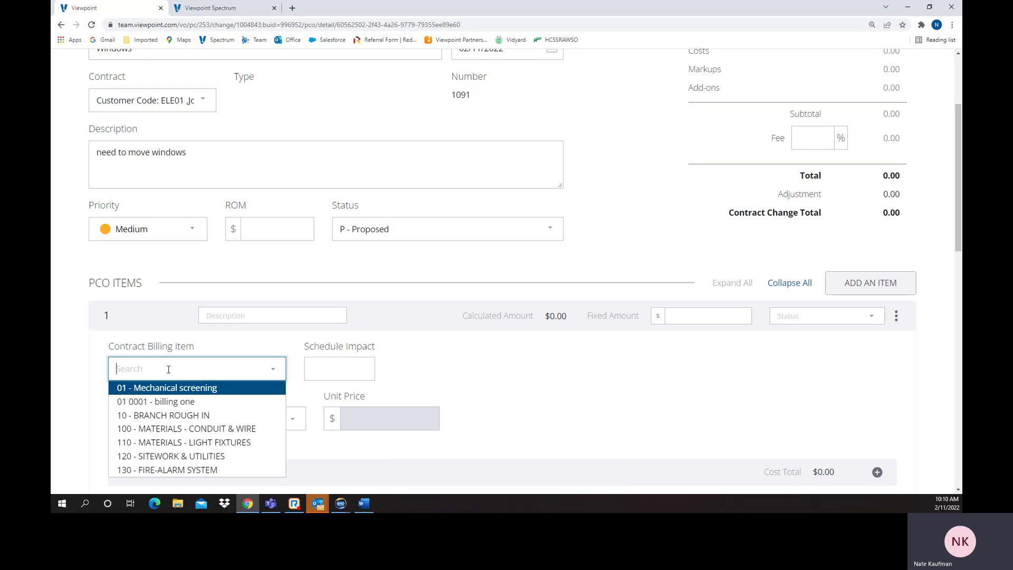
left_click(258, 313)
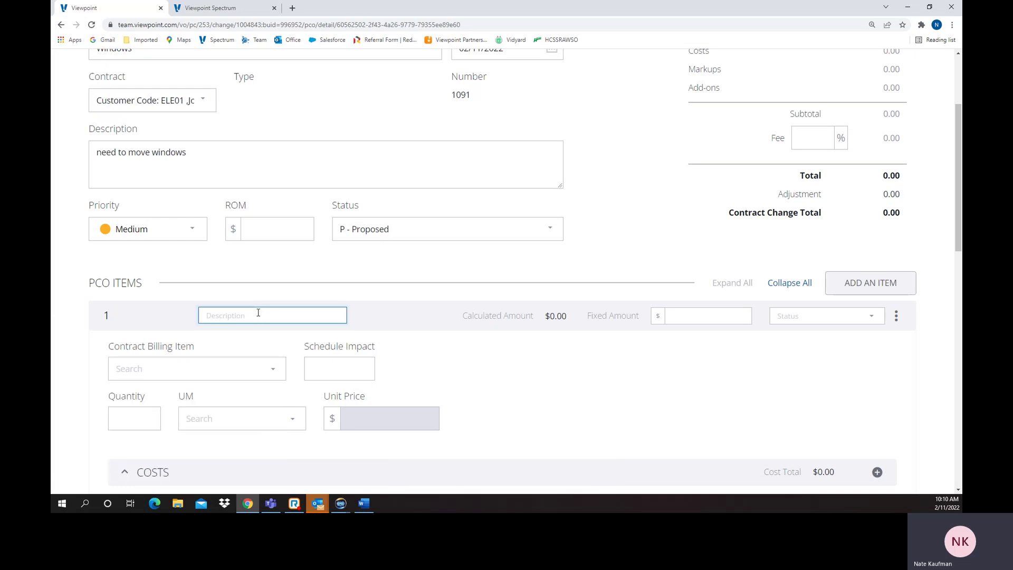
type("Windows")
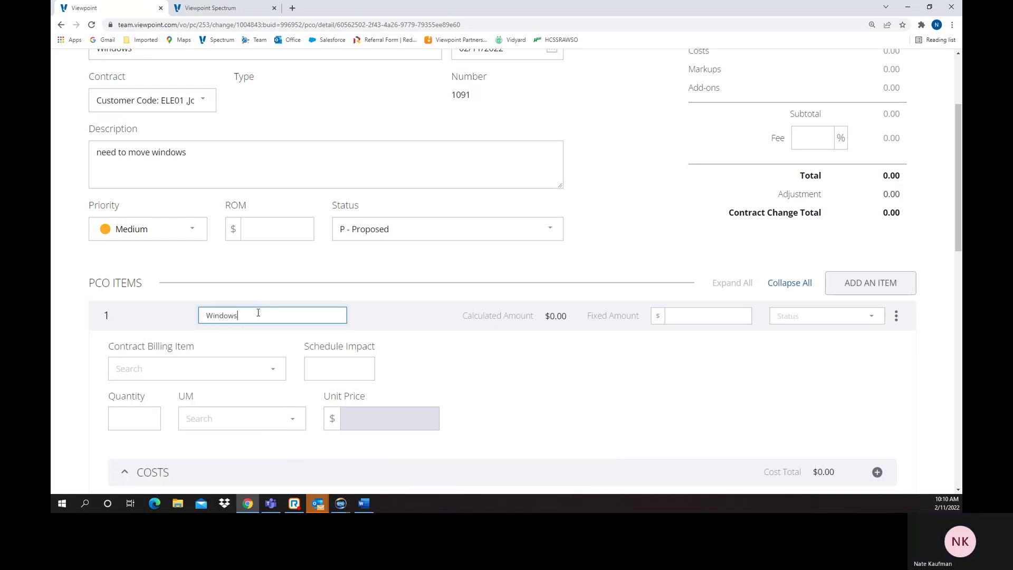
- Give item 1 a fixed amount of 1000 and status P - Proposed
key("Tab")
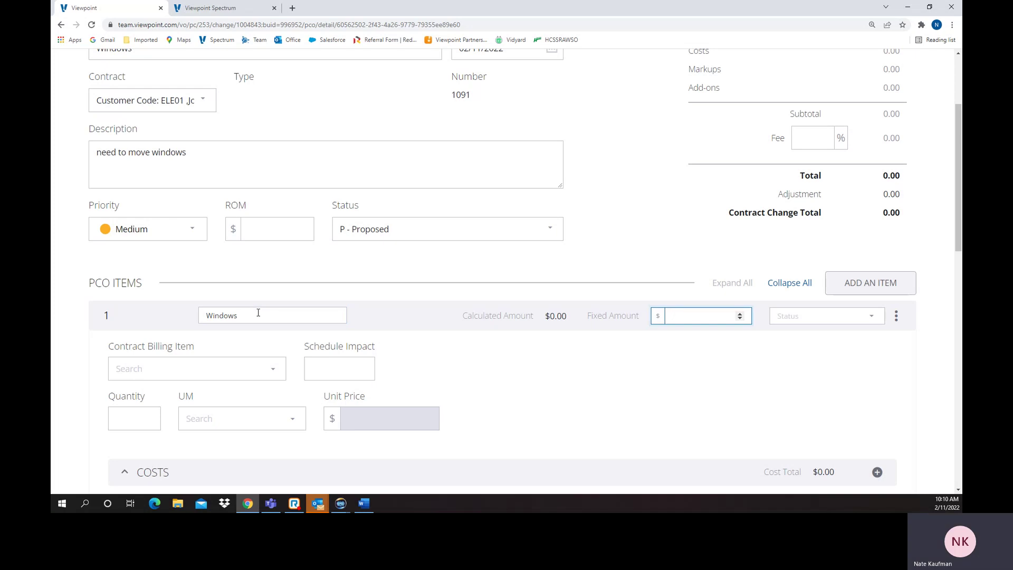
type("1000")
key("Tab")
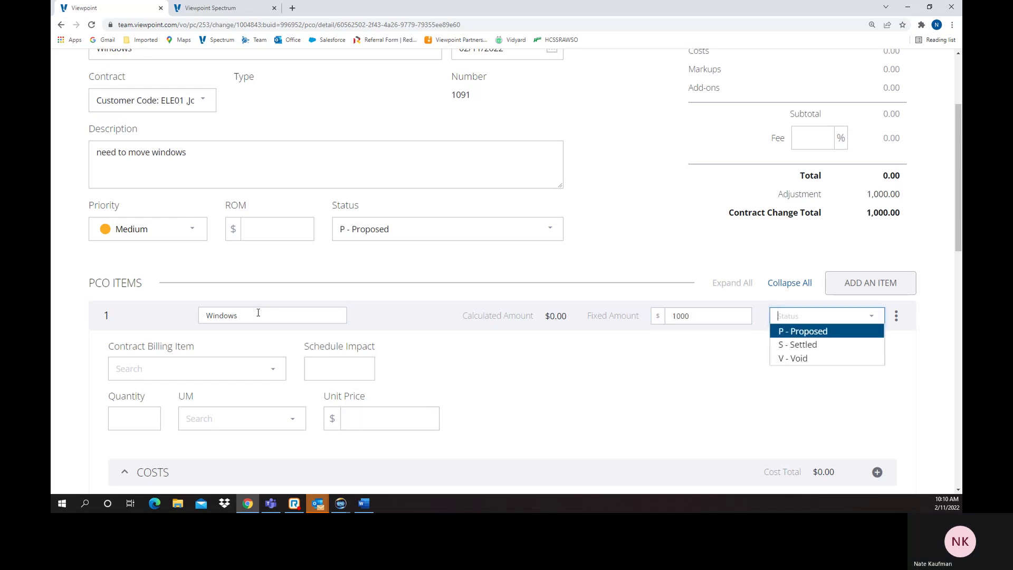
left_click(826, 332)
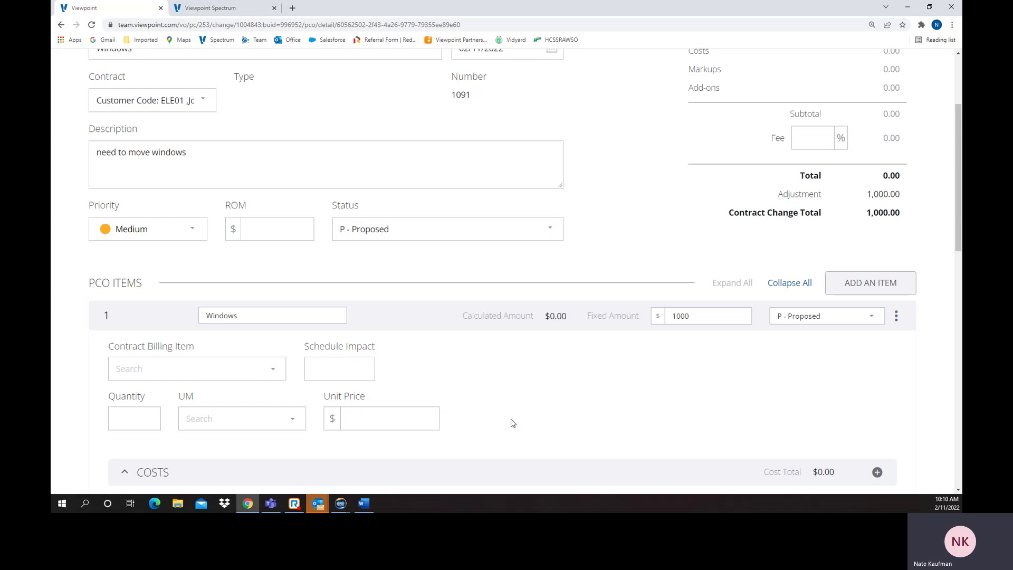
scroll(511, 419, "down", 2)
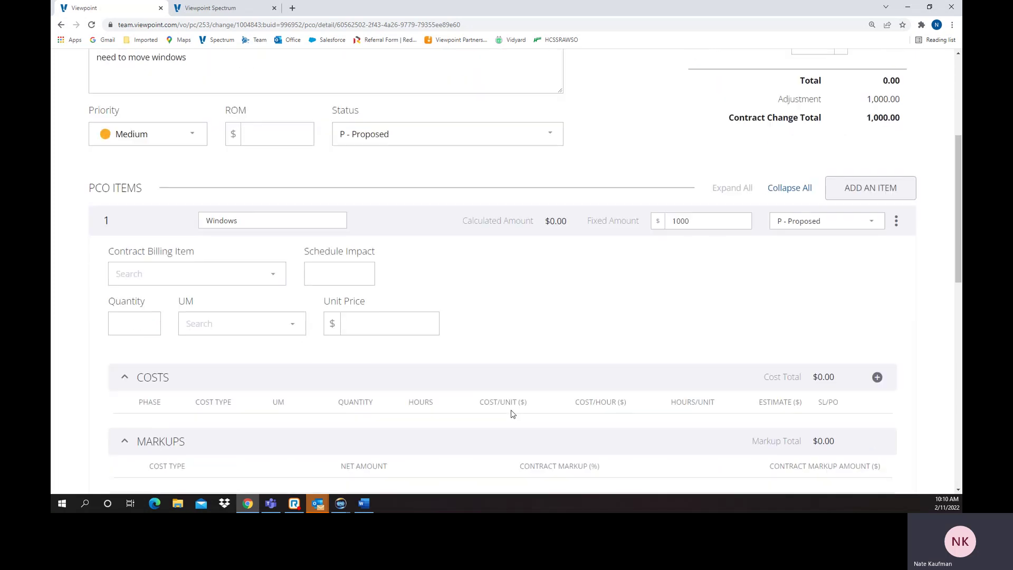
- Assign contract billing item 10 - BRANCH ROUGH IN to the Windows item
scroll(511, 415, "down", 2)
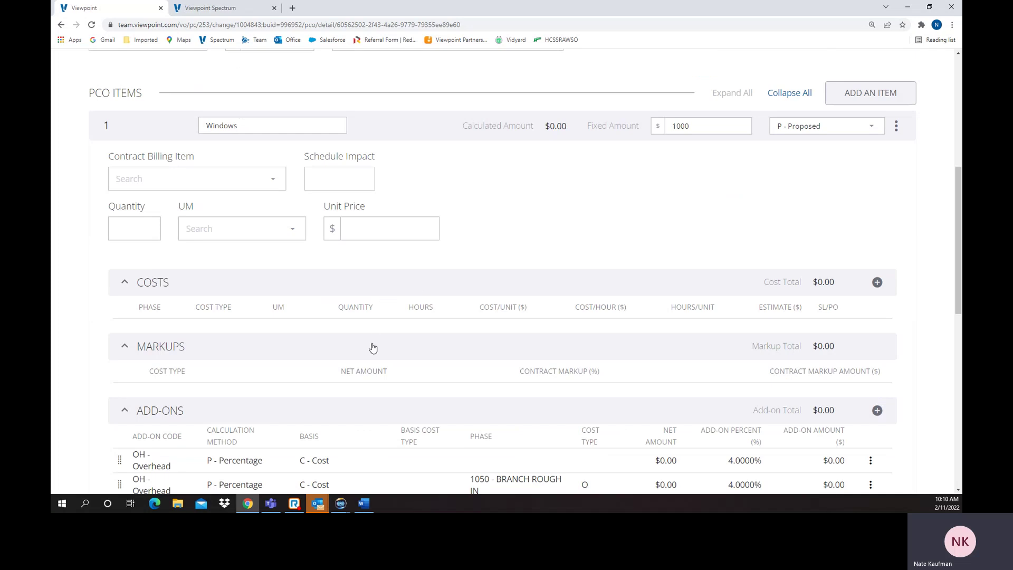
left_click(424, 348)
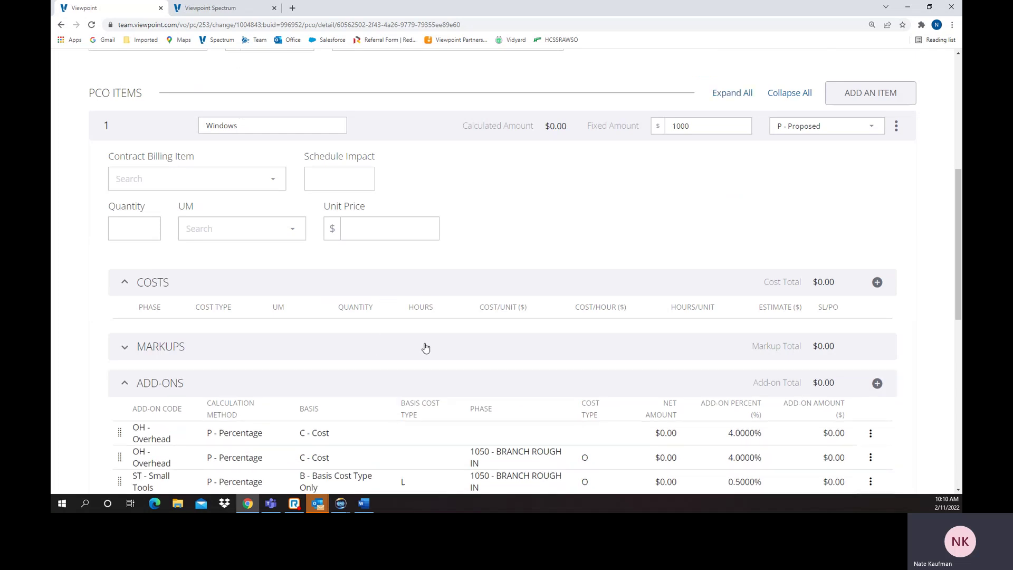
left_click(426, 348)
scroll(437, 375, "down", 3)
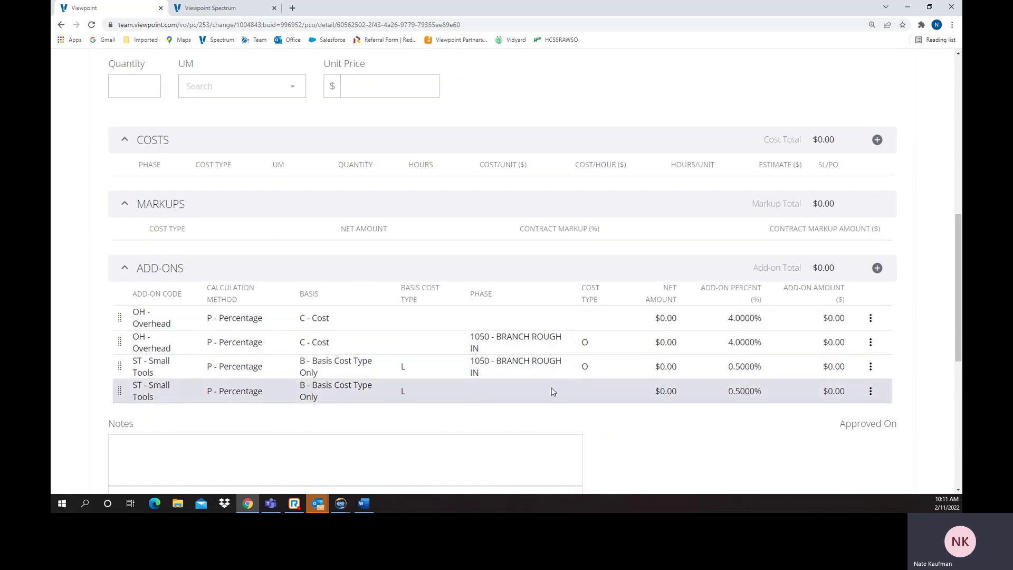
scroll(553, 391, "up", 3)
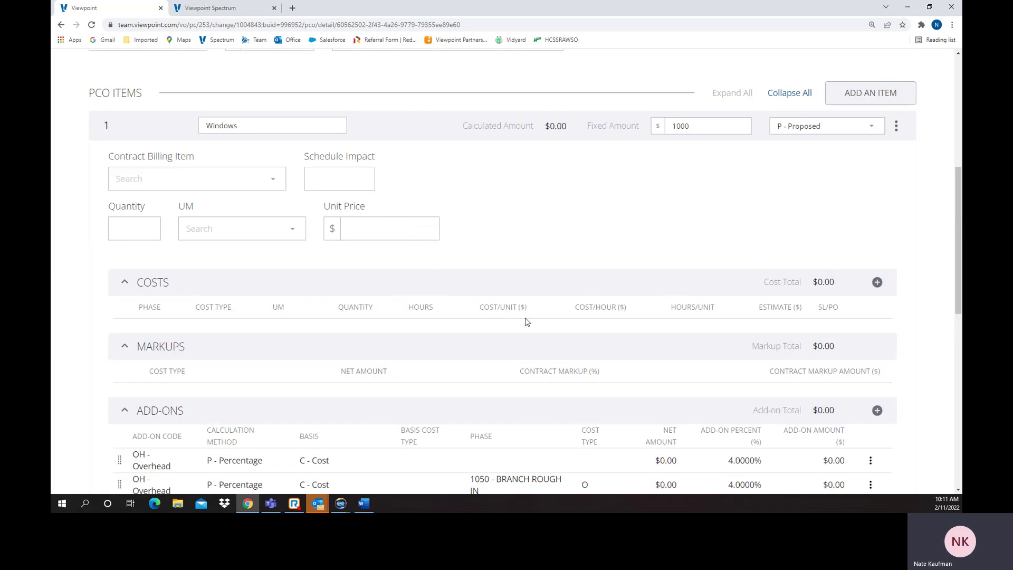
left_click(273, 181)
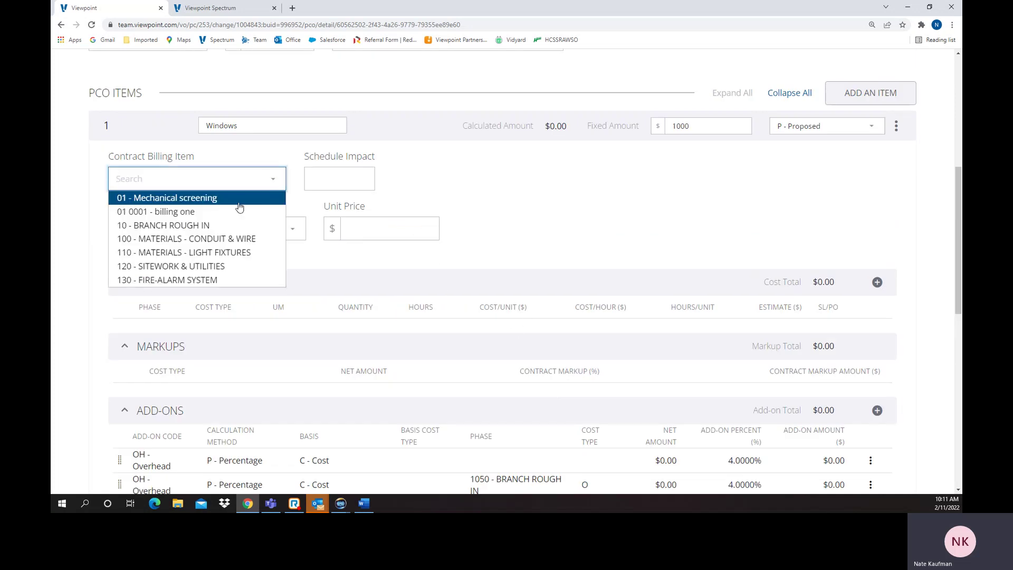
left_click(211, 225)
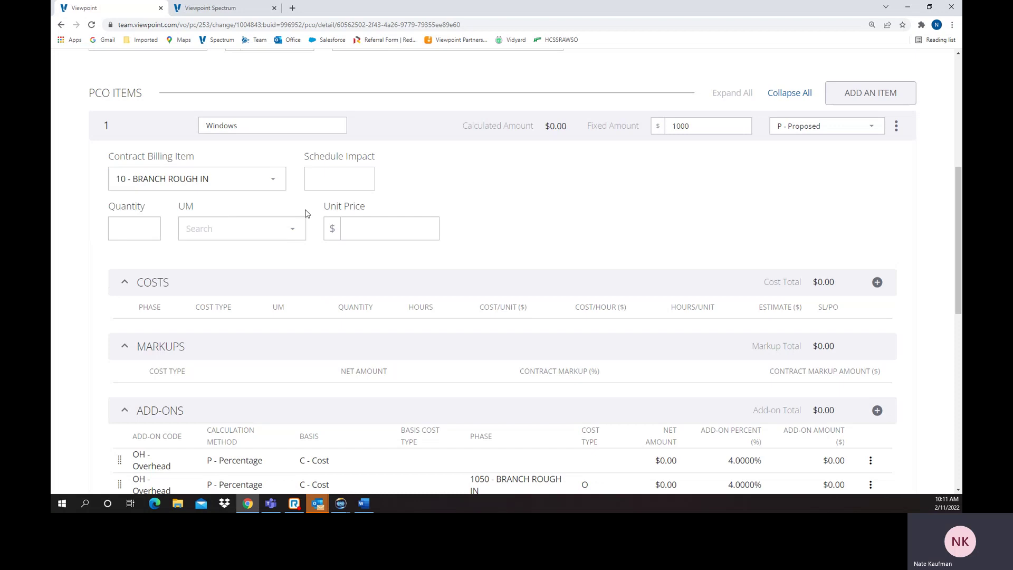
- Set the item quantity to 1 and unit of measure to FT - Feet
left_click(125, 232)
left_click(148, 225)
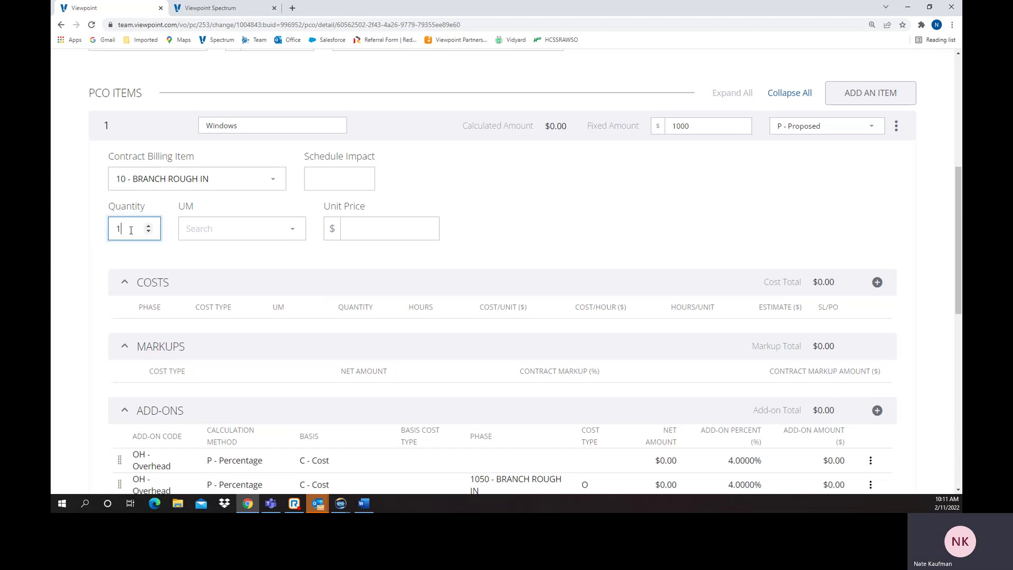
left_click(263, 229)
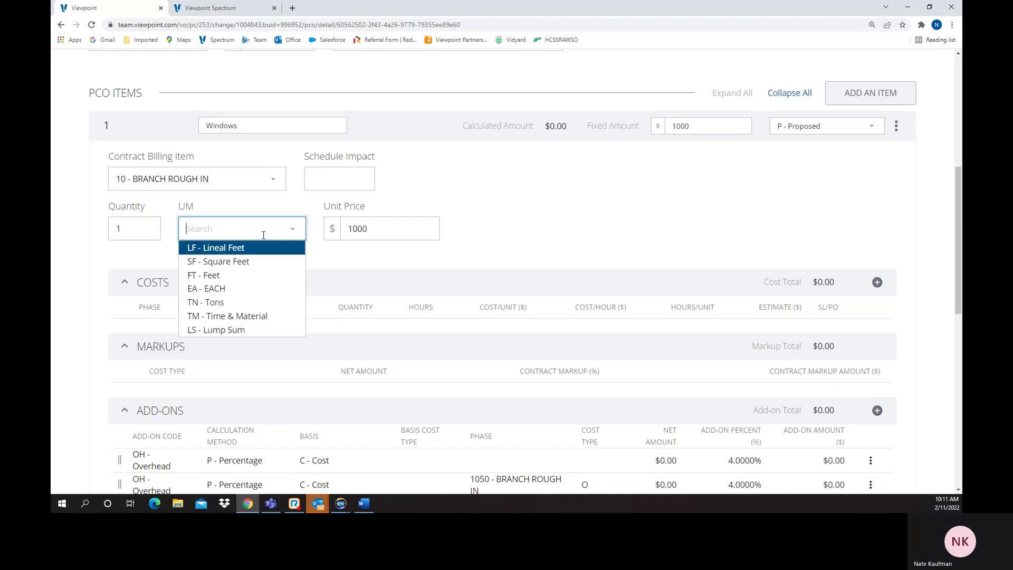
left_click(239, 276)
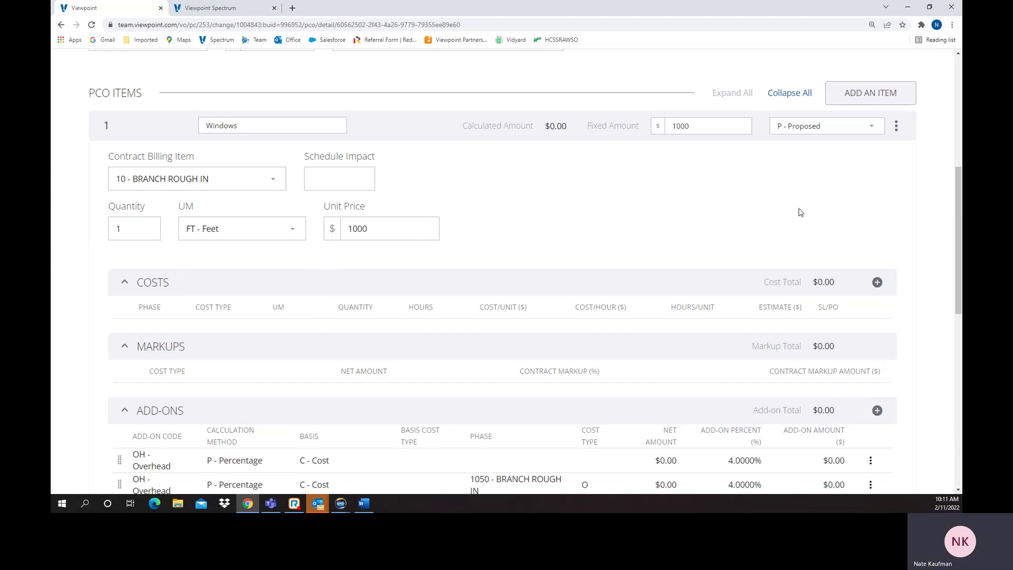
scroll(778, 215, "down", 3)
scroll(707, 272, "up", 4)
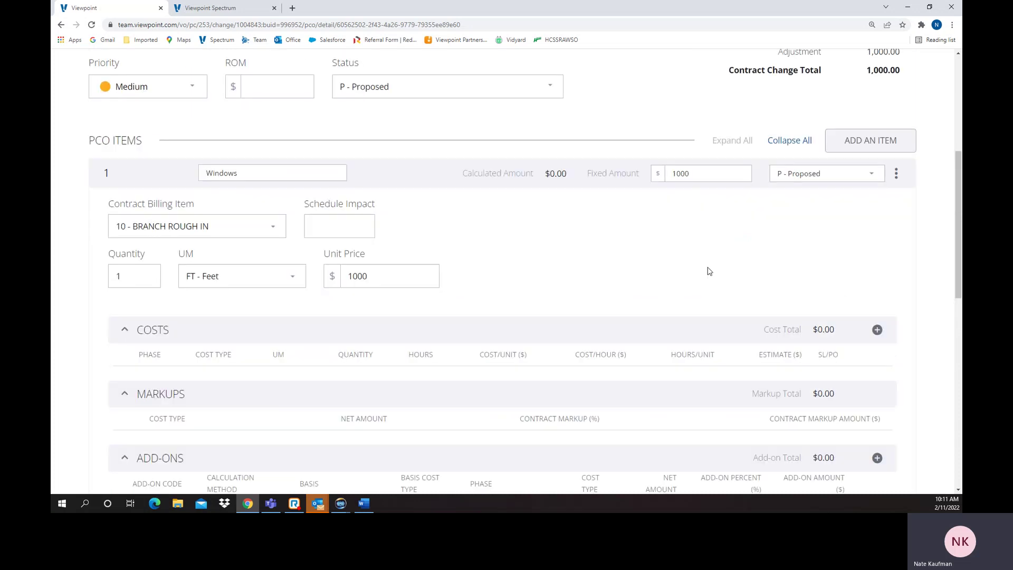
scroll(709, 271, "up", 3)
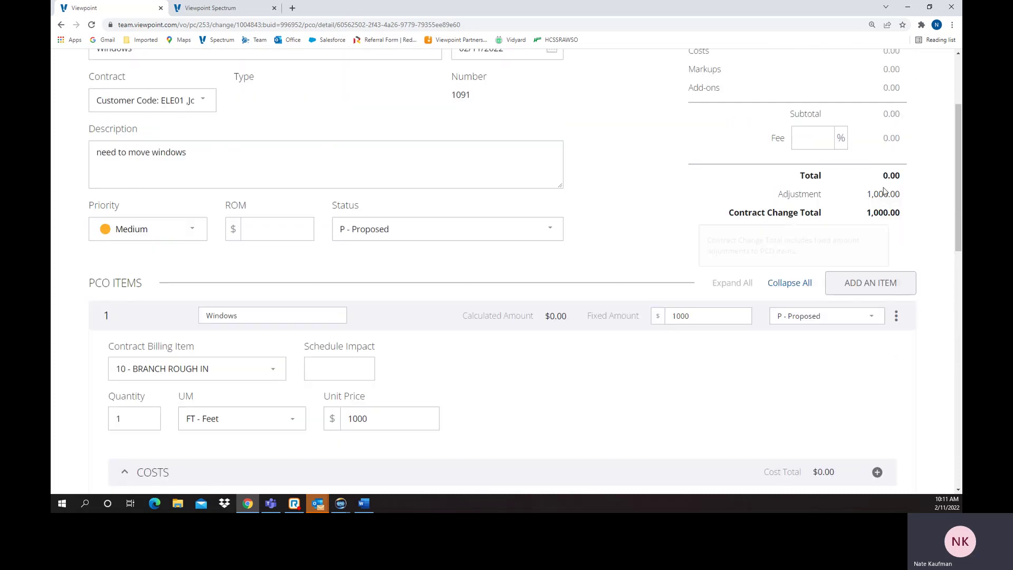
- Transfer PCO 1091 'Windows' to Spectrum, then move to the Viewpoint Spectrum tab
scroll(639, 228, "up", 3)
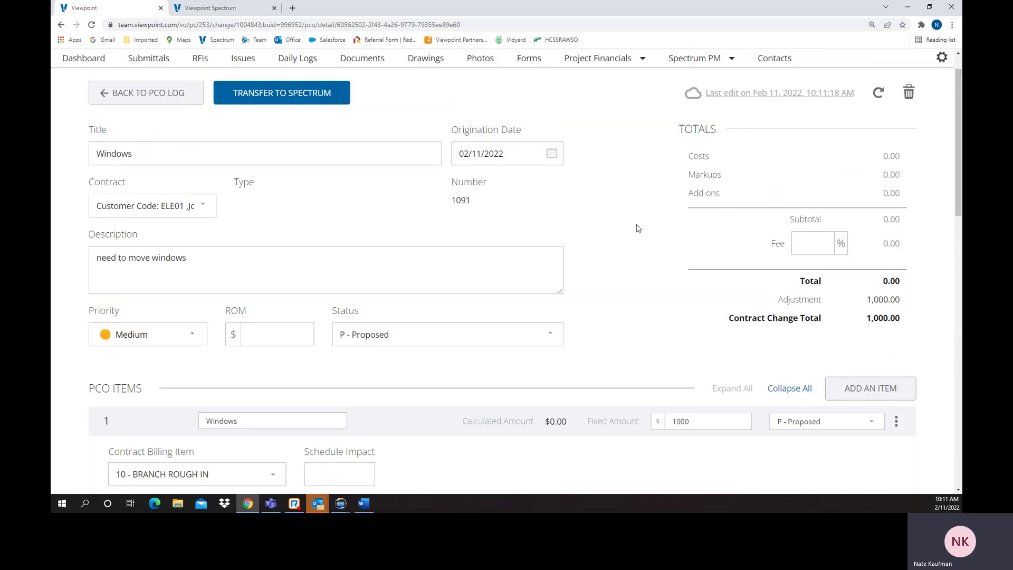
scroll(638, 228, "up", 1)
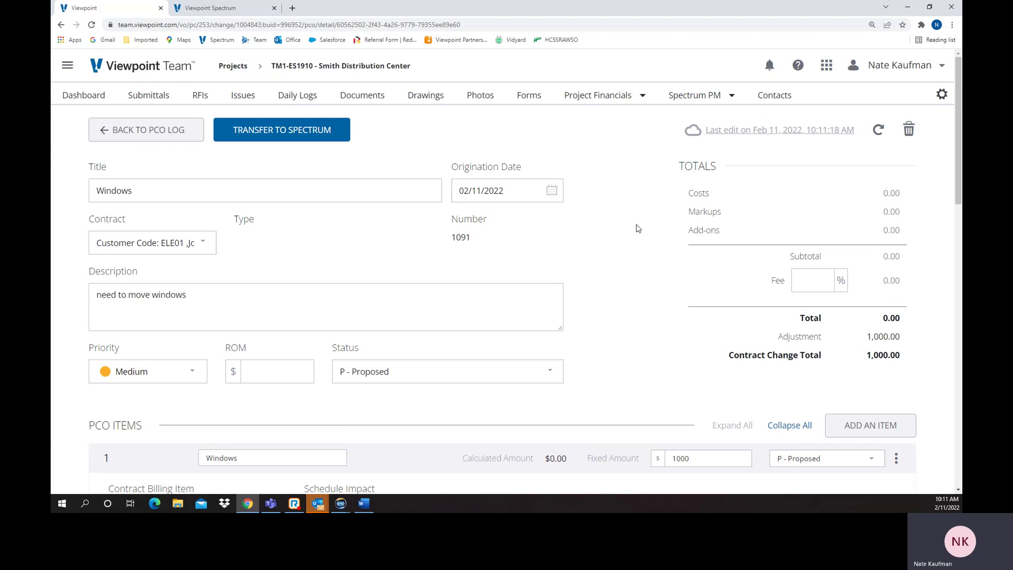
left_click(282, 132)
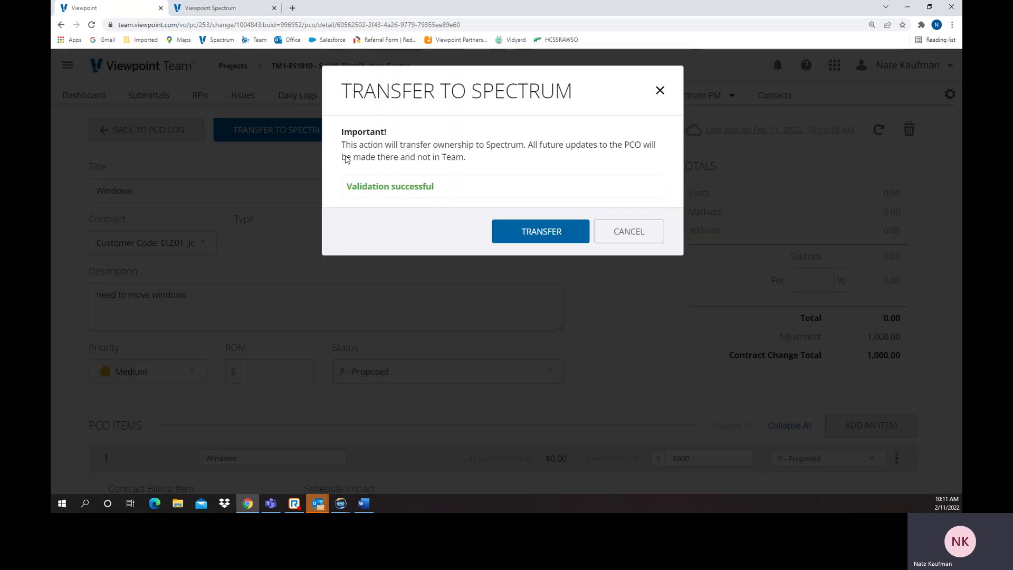
left_click(527, 236)
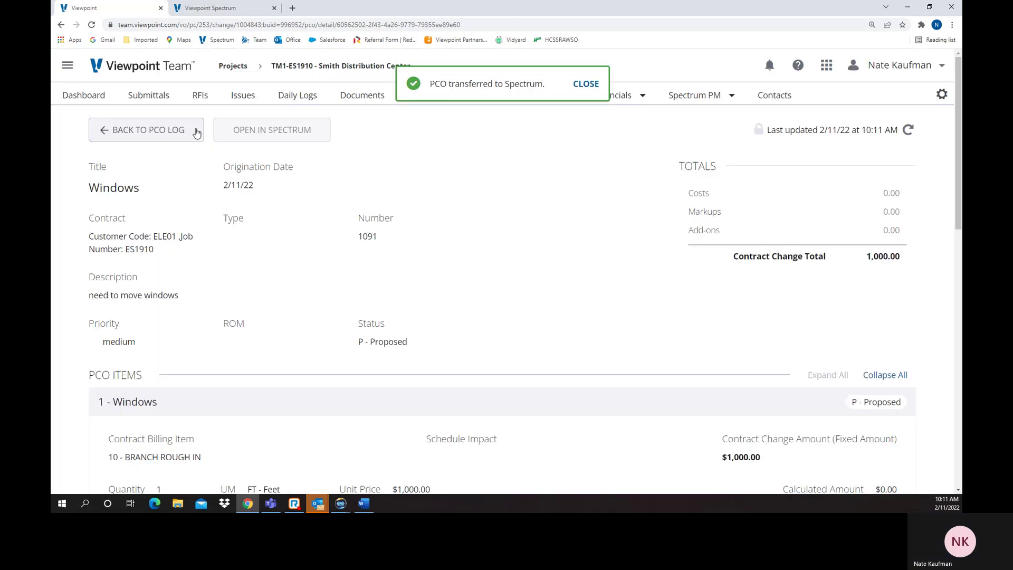
left_click(217, 8)
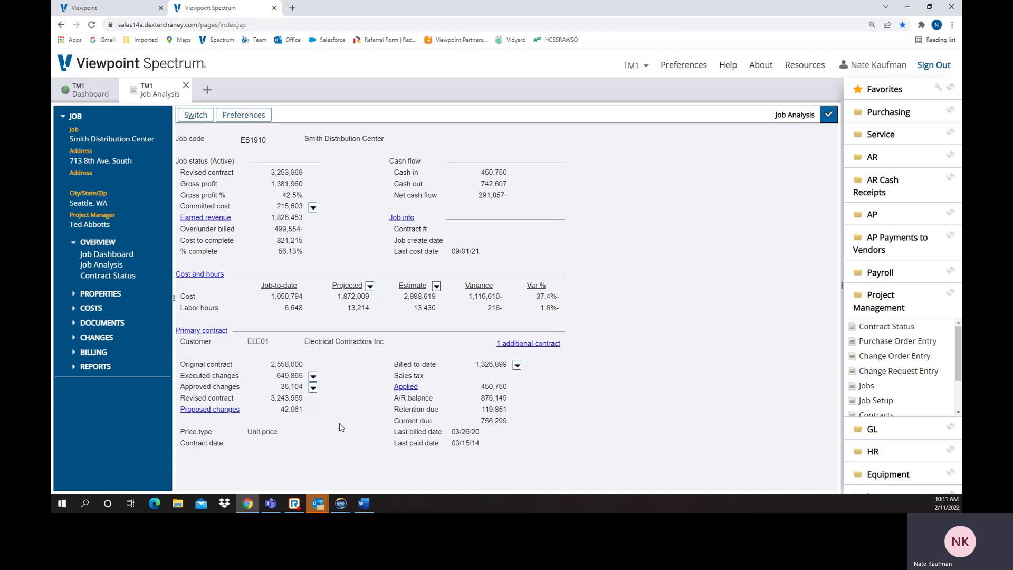
- Open job ES1910's Change Request Log from the Proposed changes link
left_click(223, 411)
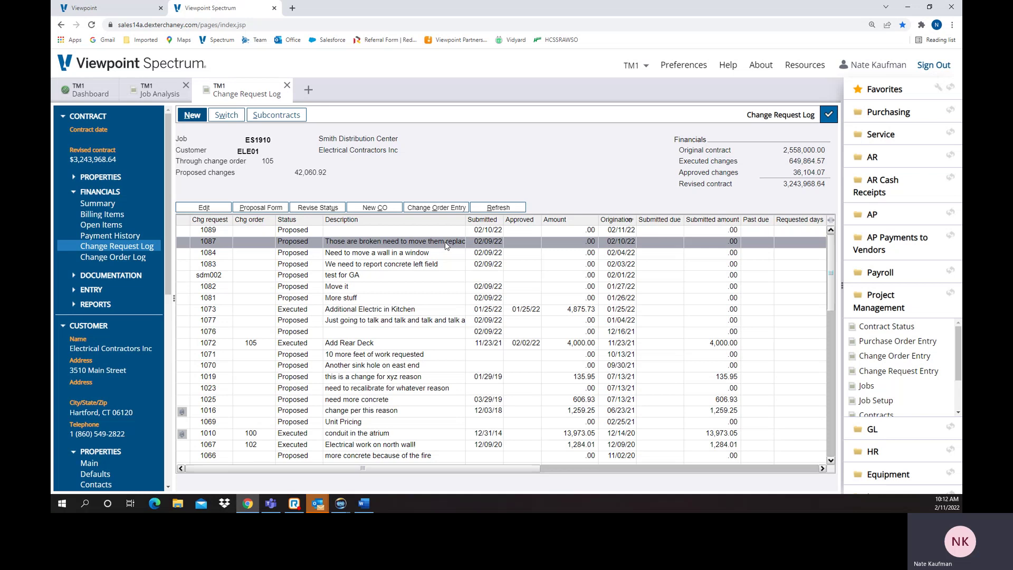
- Go back to Viewpoint Team's detail page for PCO 1091 'Windows'
left_click(106, 9)
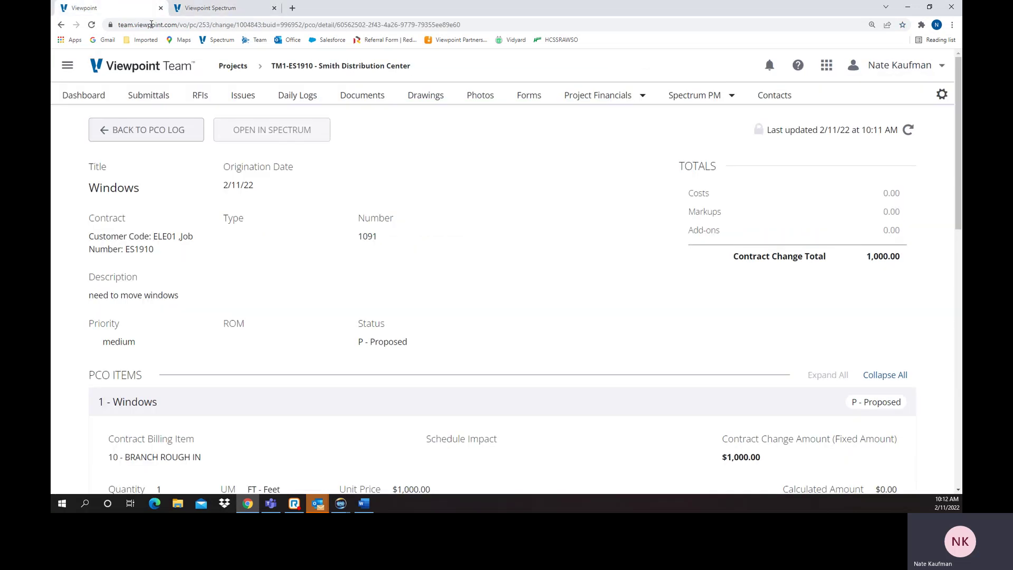